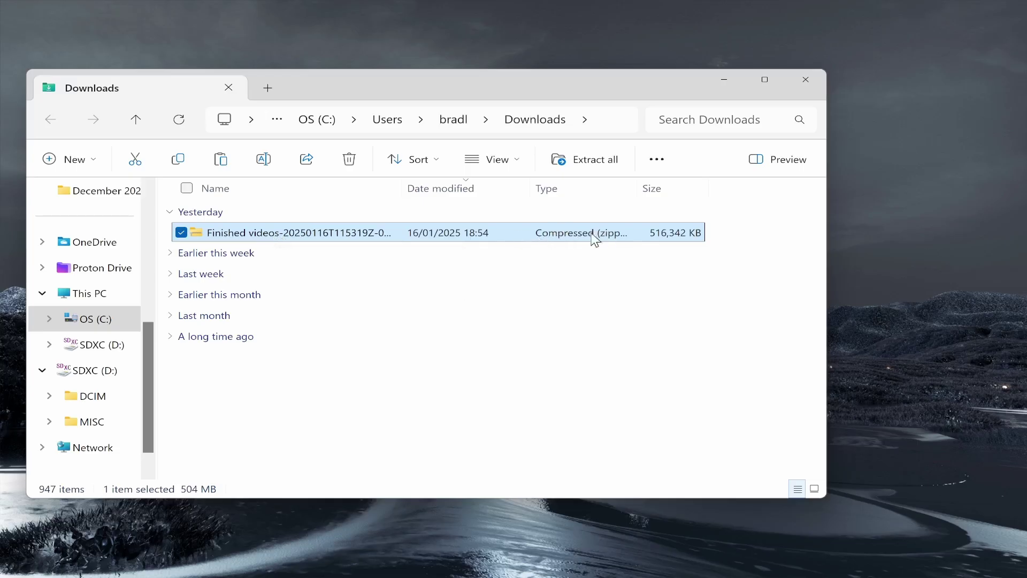
Open the zip's Finished videos folder and select its ten MP4 videos
{"action": "double_click", "coordinate": [324, 233]}
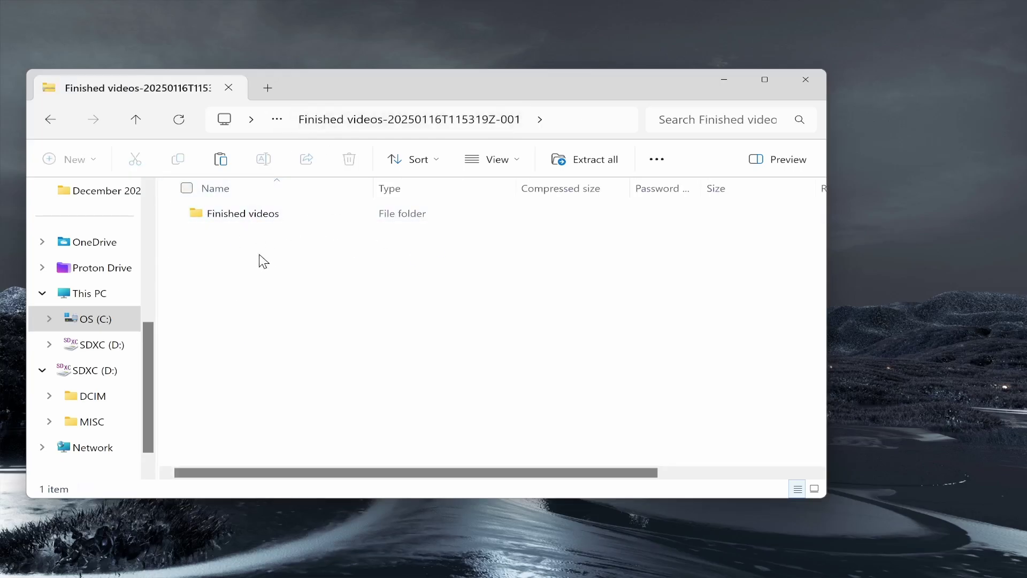
{"action": "double_click", "coordinate": [249, 218]}
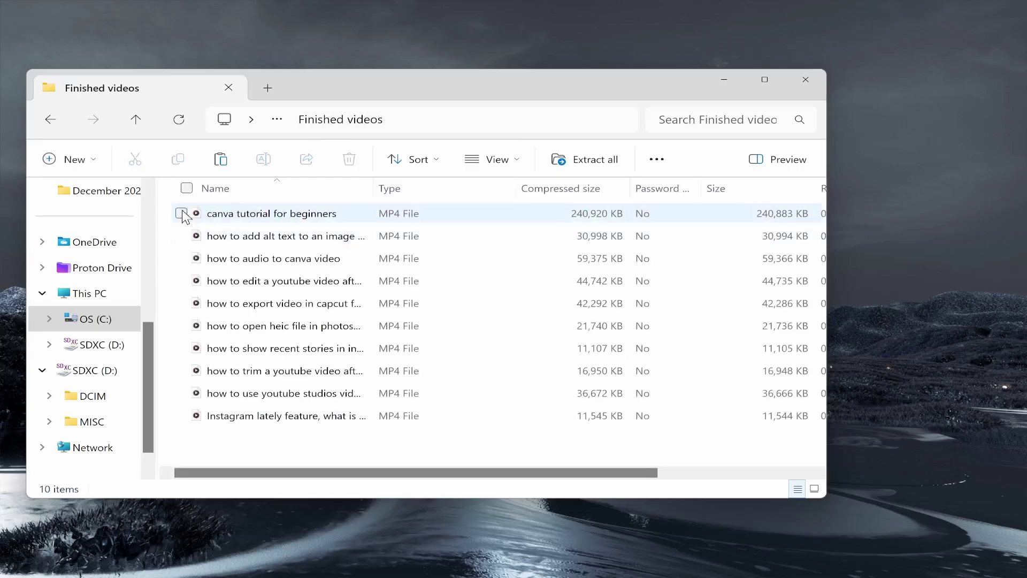
{"action": "left_click_drag", "start_coordinate": [282, 441], "coordinate": [294, 204]}
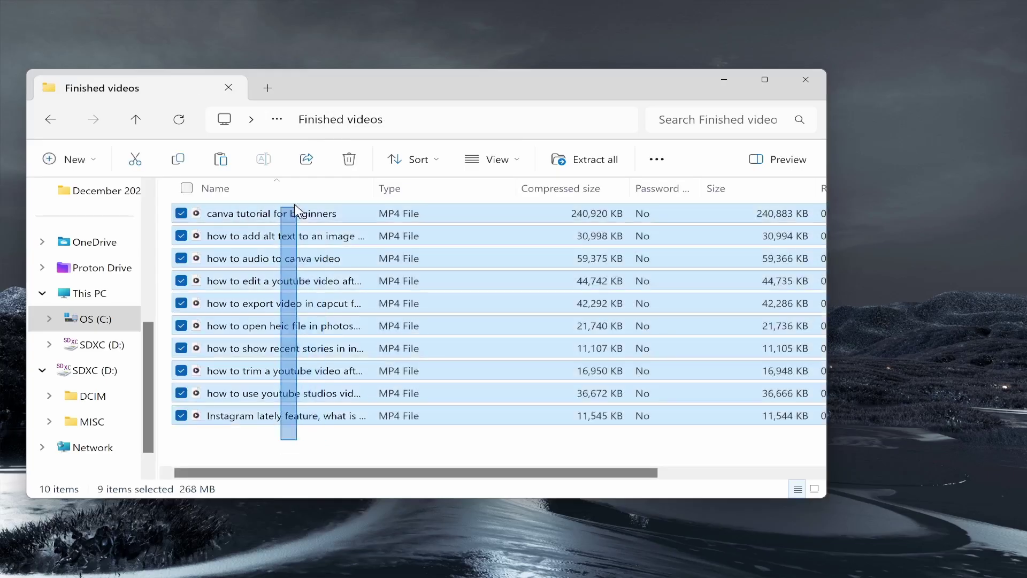
Return to the zip in Downloads and launch Extract All on it
{"action": "left_click", "coordinate": [51, 120]}
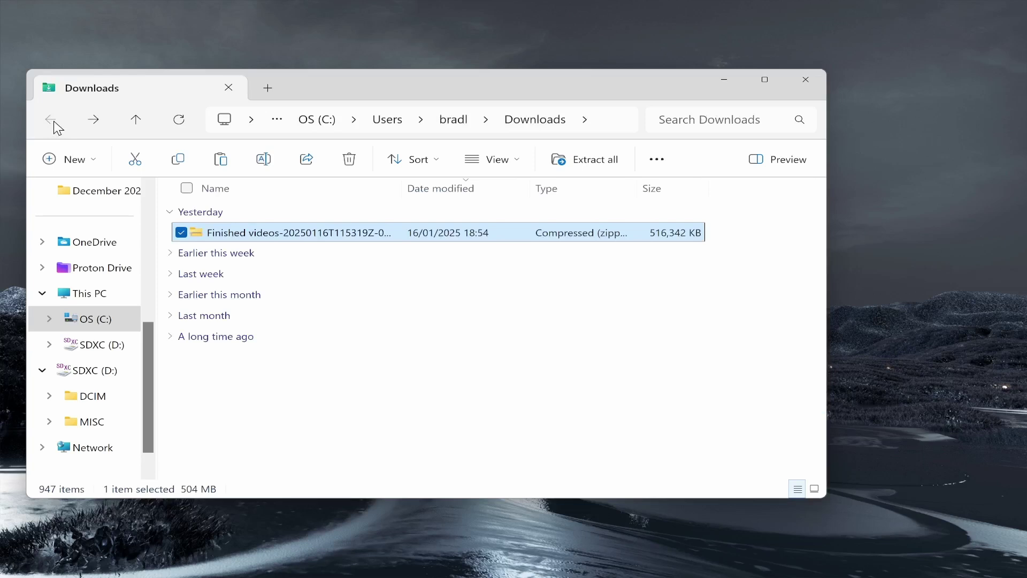
{"action": "right_click", "coordinate": [306, 233]}
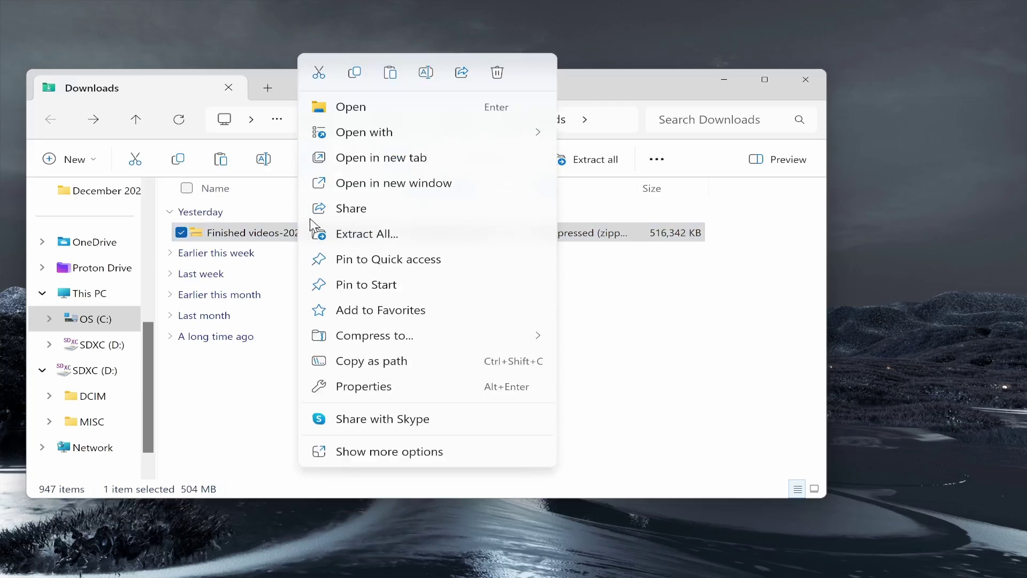
{"action": "left_click", "coordinate": [389, 239]}
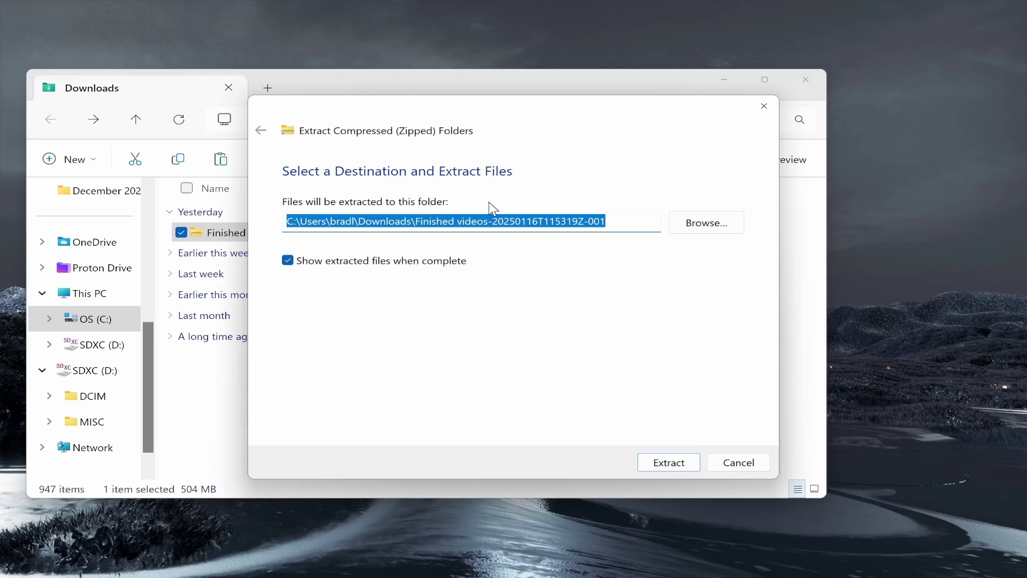
Check the Downloads destination path, keep it unchanged, and extract the zip there
{"action": "left_click", "coordinate": [408, 220]}
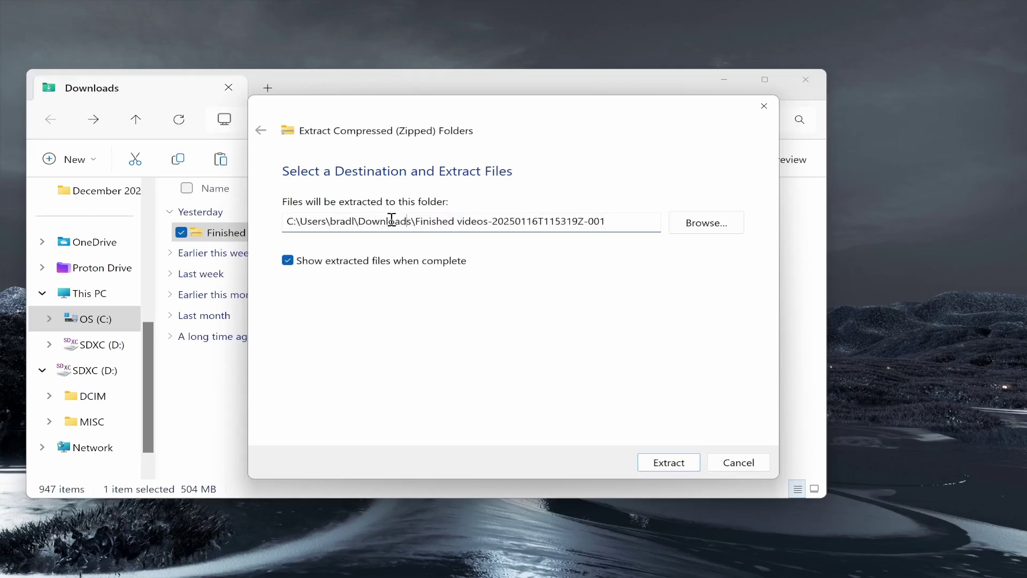
{"action": "left_click_drag", "start_coordinate": [359, 221], "coordinate": [411, 221]}
{"action": "left_click", "coordinate": [411, 220]}
{"action": "left_click", "coordinate": [707, 222]}
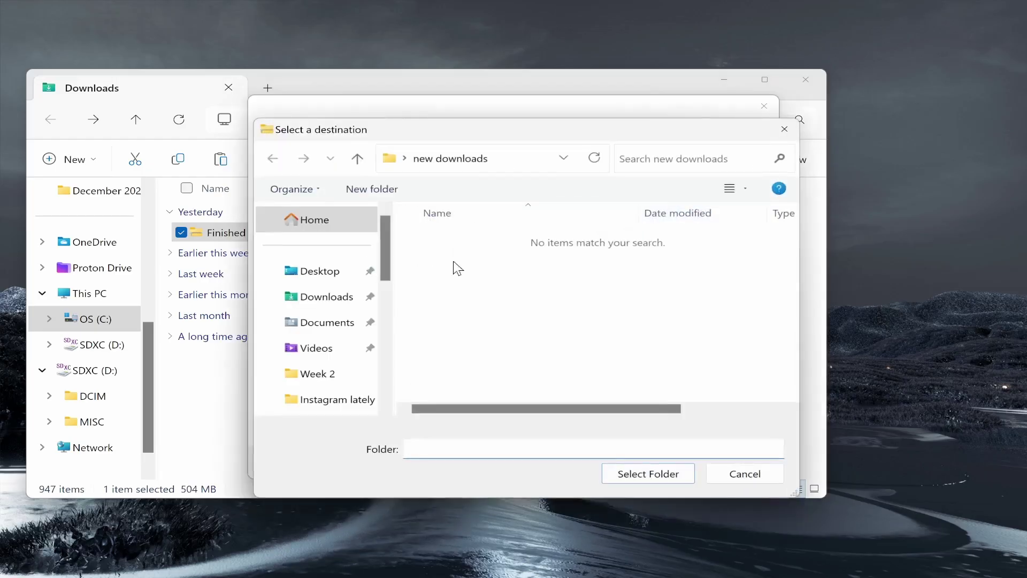
{"action": "left_click", "coordinate": [785, 128]}
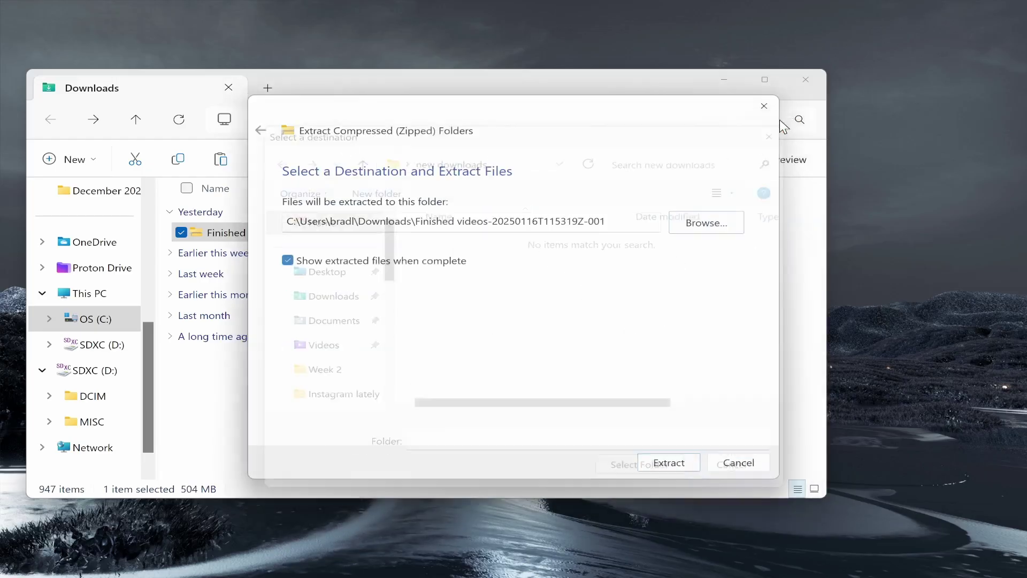
{"action": "left_click", "coordinate": [669, 462]}
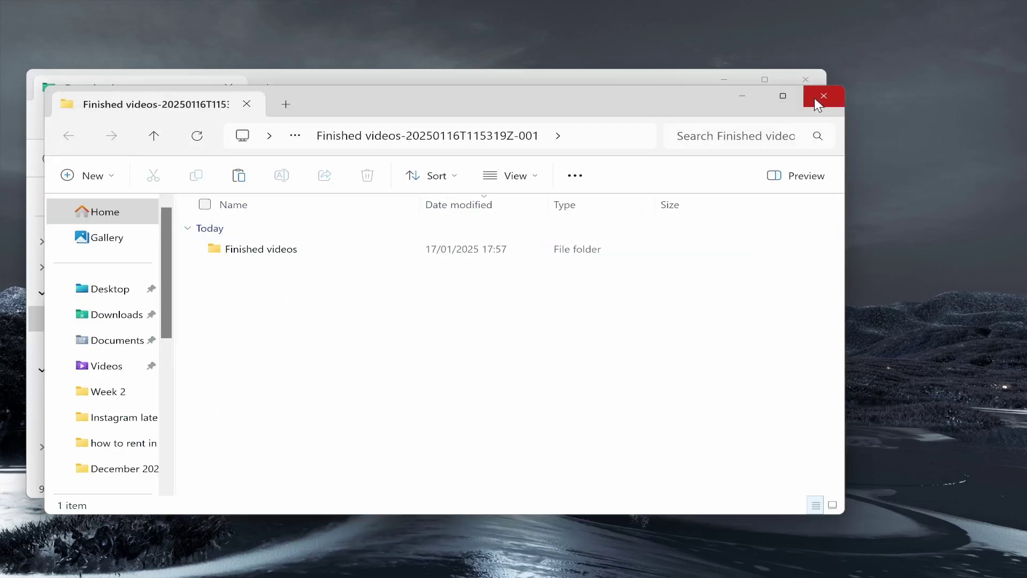
Close the extra window and open the newly extracted folder in Downloads
{"action": "left_click", "coordinate": [823, 98]}
{"action": "left_click", "coordinate": [223, 237]}
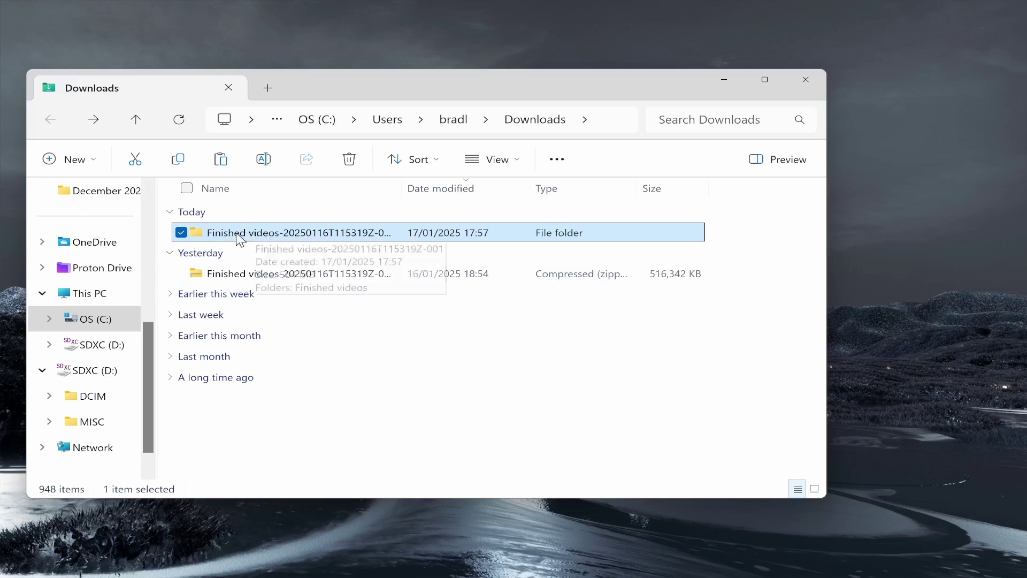
{"action": "double_click", "coordinate": [194, 234]}
Open Finished videos, select the MP4s, then keep only 'canva tutorial for beginners' selected
{"action": "double_click", "coordinate": [287, 233]}
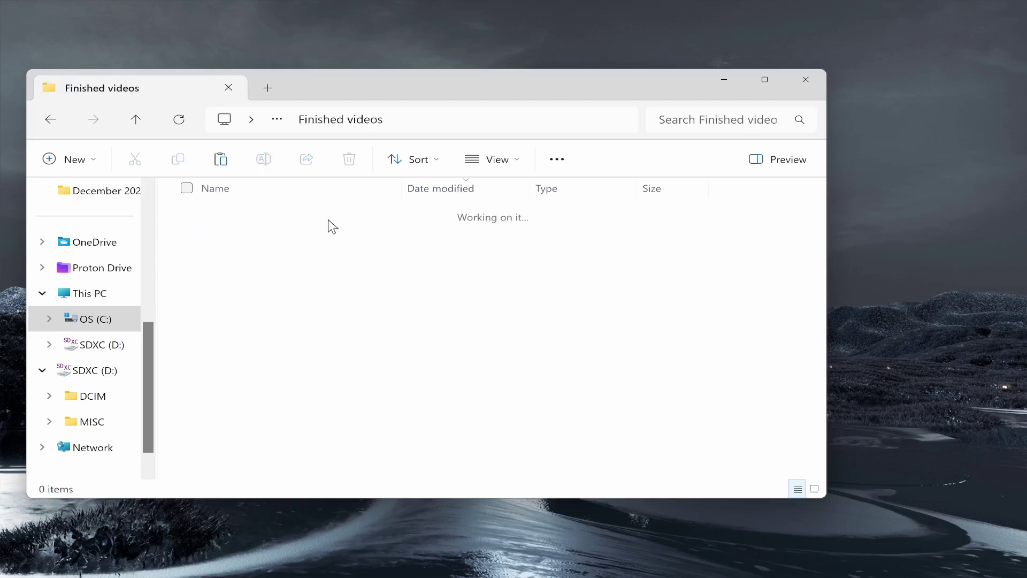
{"action": "mouse_move", "coordinate": [361, 454]}
{"action": "left_mouse_down"}
{"action": "mouse_move", "coordinate": [384, 241]}
{"action": "mouse_move", "coordinate": [259, 216]}
{"action": "left_mouse_up"}
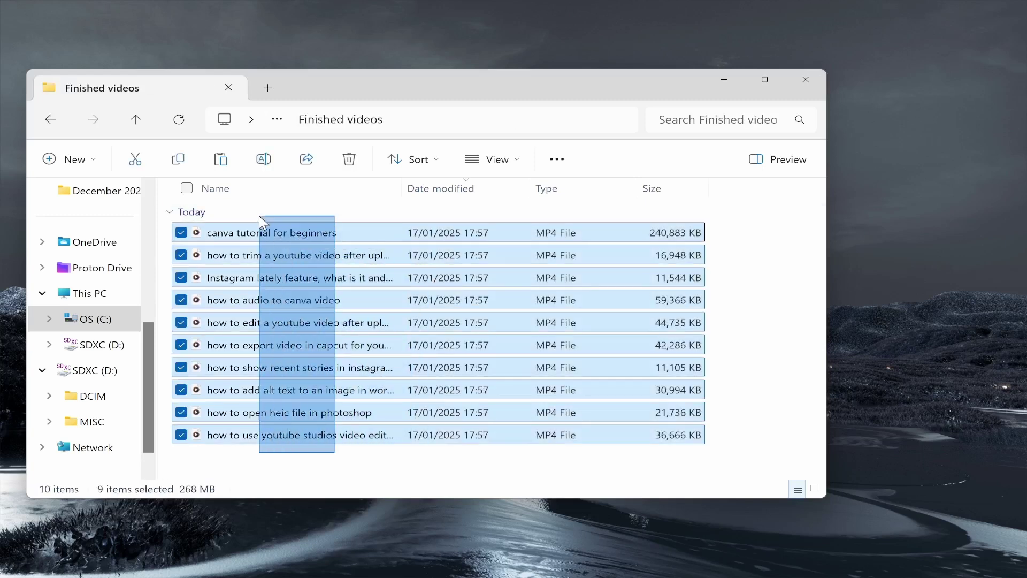
{"action": "left_click", "coordinate": [289, 232]}
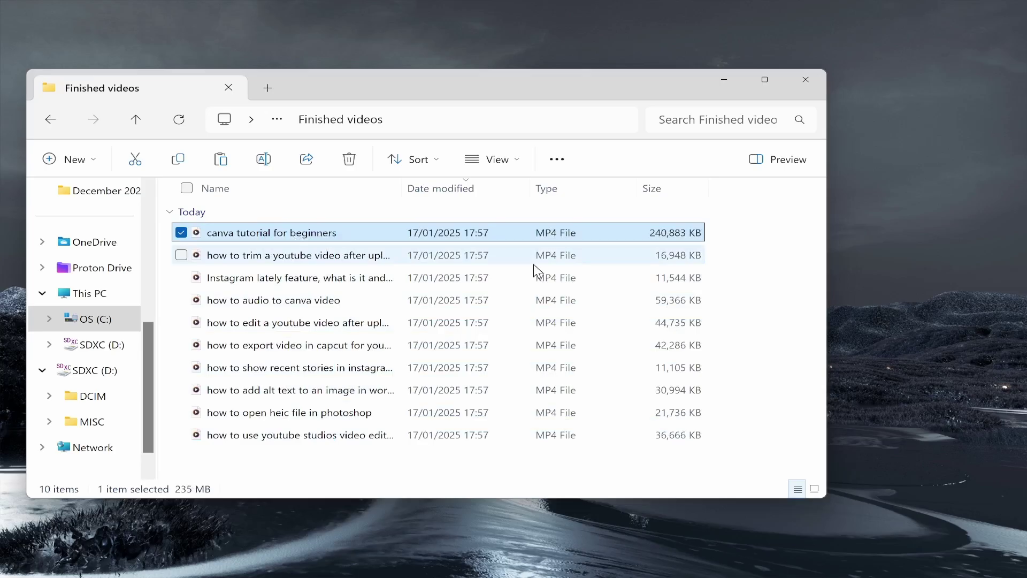